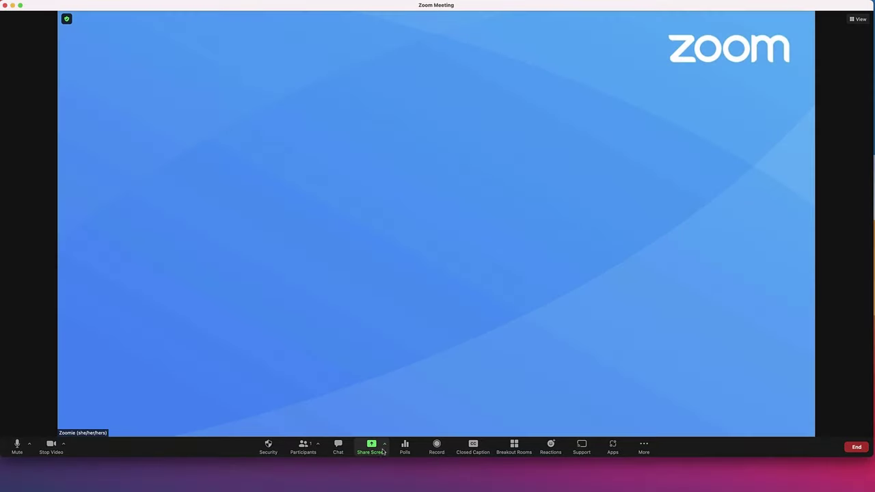
- Share the Google Chrome window showing the Zoom Rooms page with the meeting
left_click(371, 448)
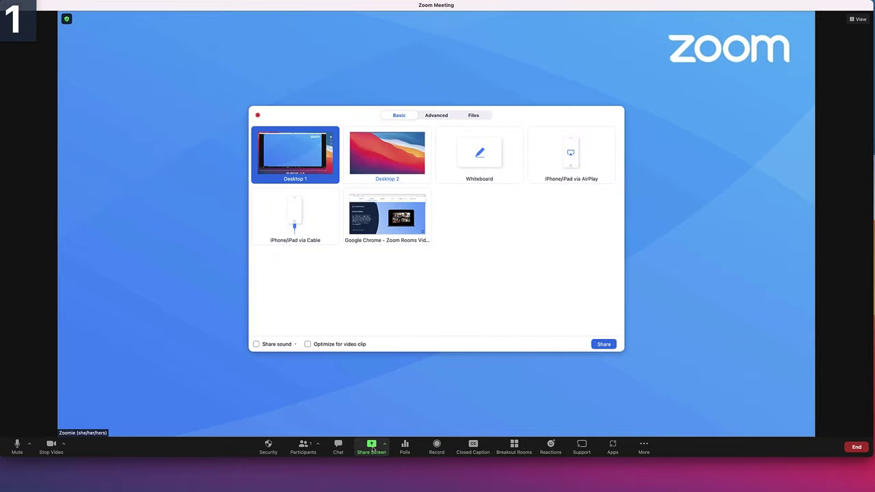
left_click(396, 238)
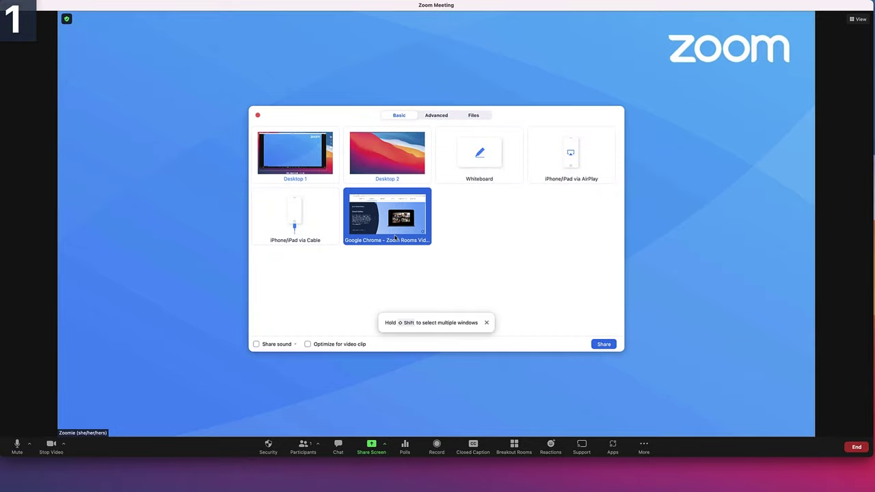
left_click(602, 345)
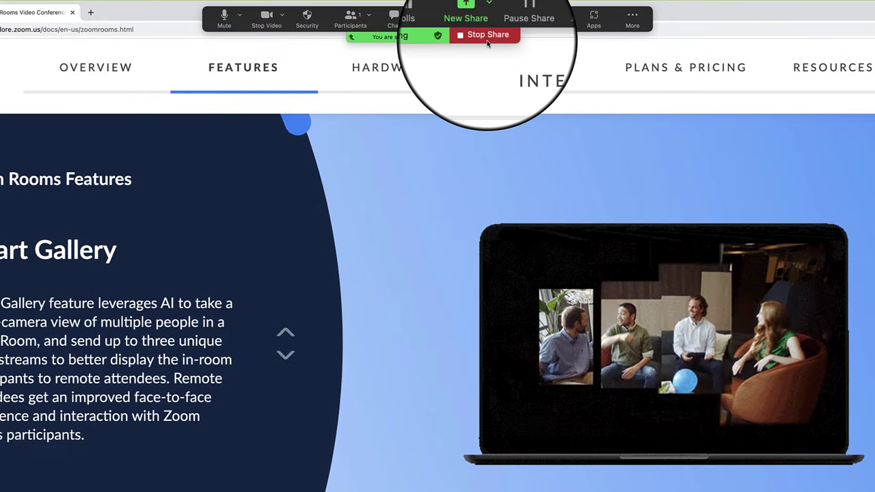
- Pause and resume the current screen share, and open the selection of sources for a new share
left_click(512, 23)
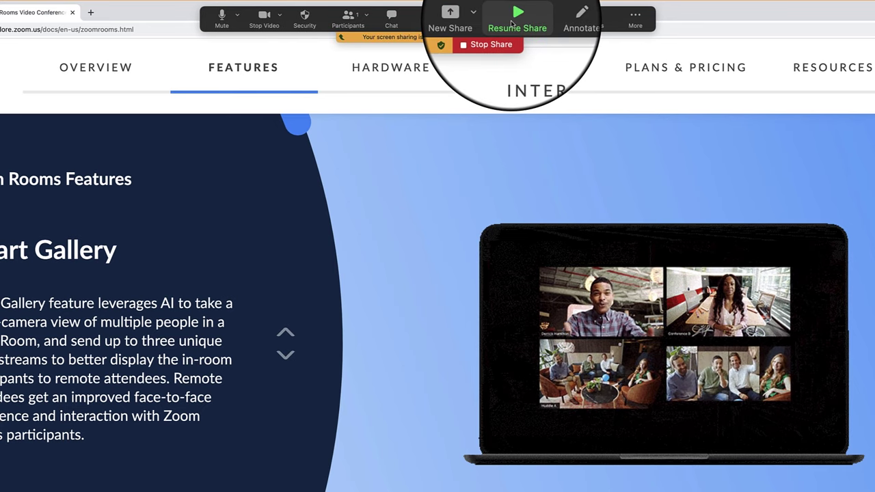
left_click(512, 23)
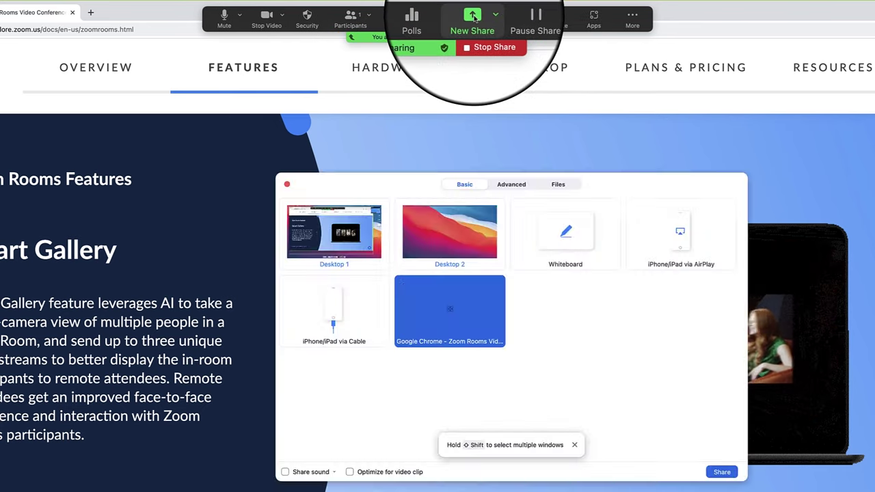
left_click(474, 17)
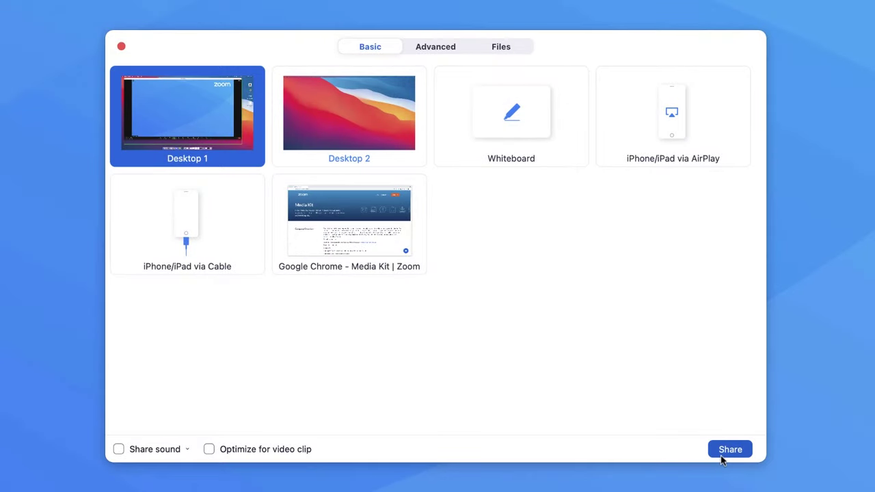
- Share the entire Desktop 1 and stop that screen share
left_click(721, 456)
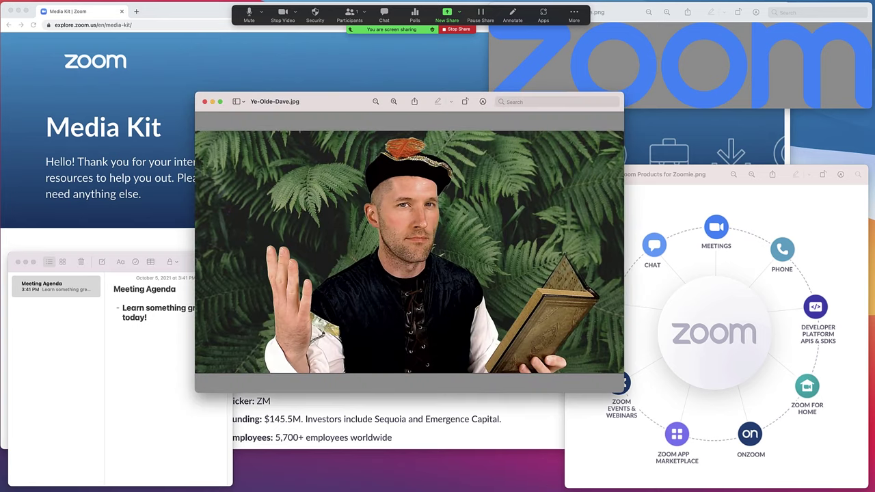
left_click(458, 30)
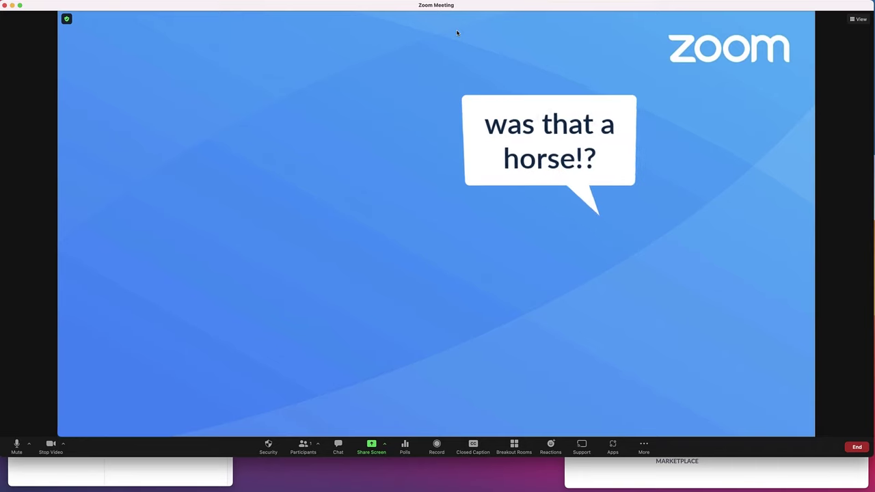
- Share a Whiteboard in the meeting
left_click(371, 446)
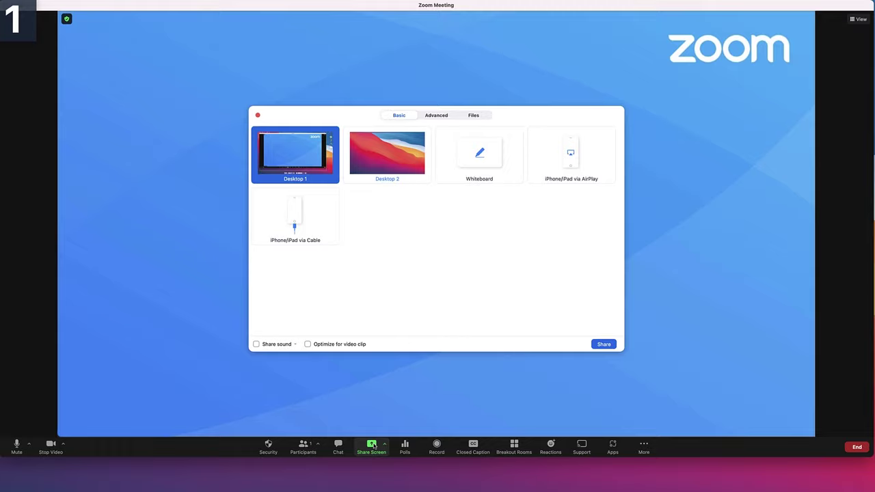
left_click(480, 176)
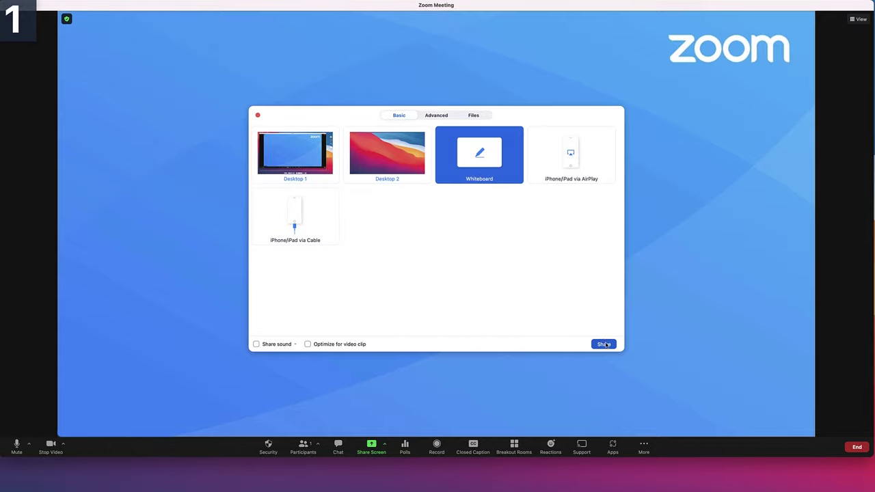
left_click(606, 344)
- Draw a horse freehand on the whiteboard and place a stamp by its head
mouse_move(400, 190)
left_mouse_down()
mouse_move(469, 283)
mouse_move(590, 316)
mouse_move(472, 202)
mouse_move(493, 183)
left_mouse_up()
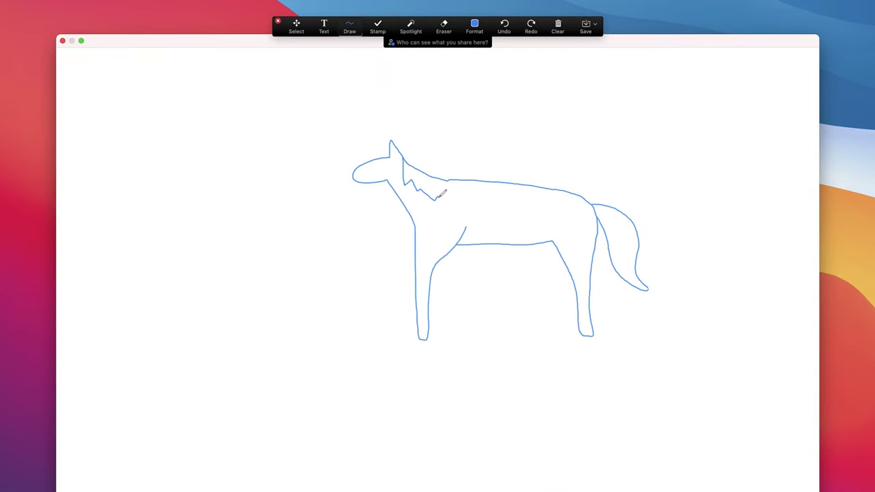
left_click(377, 27)
left_click(415, 118)
left_click(411, 141)
- Add the text "Idea: Horse sounds in video" to the whiteboard above the horse's back
left_click(325, 28)
left_click(462, 115)
type("Idea: Horse sounds in video")
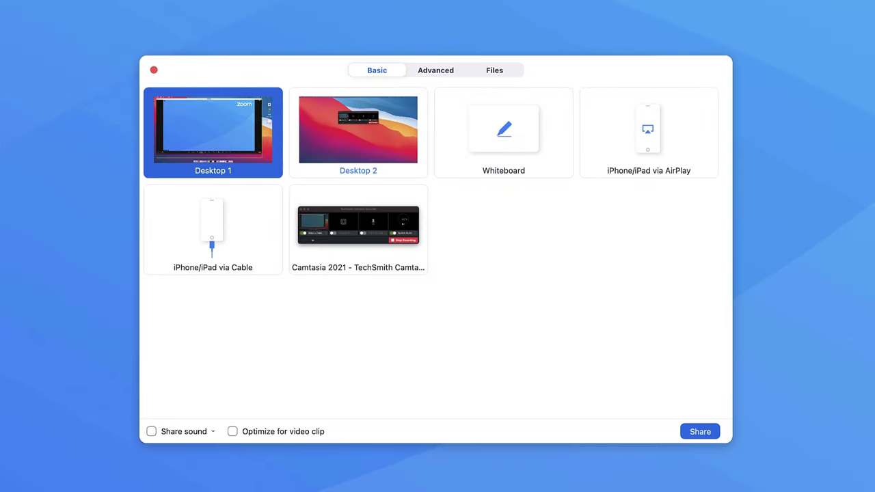
- Share an iPhone/iPad screen via AirPlay
left_click(645, 152)
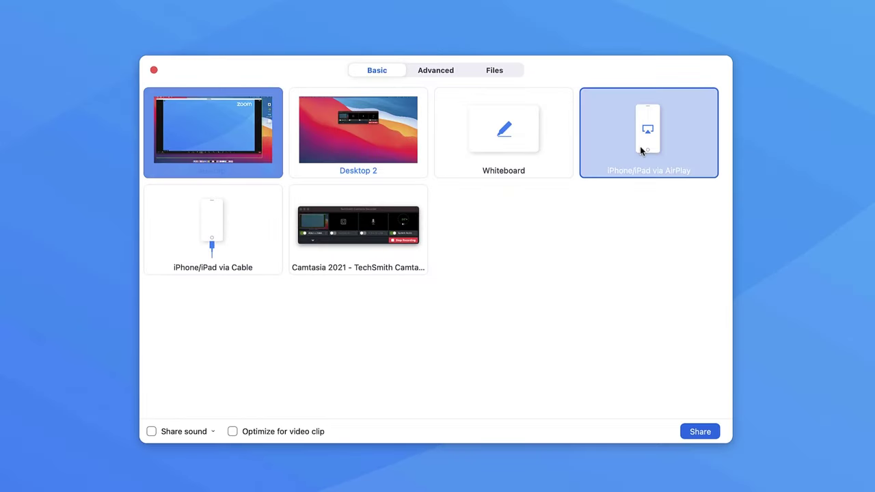
left_click(697, 431)
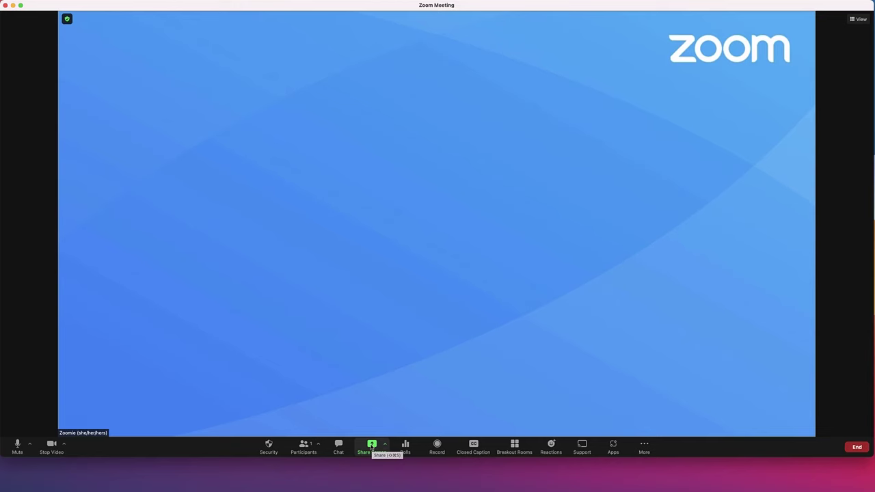
- Share the Google Chrome window with the Zoom website and minimize that window during the share
left_click(371, 448)
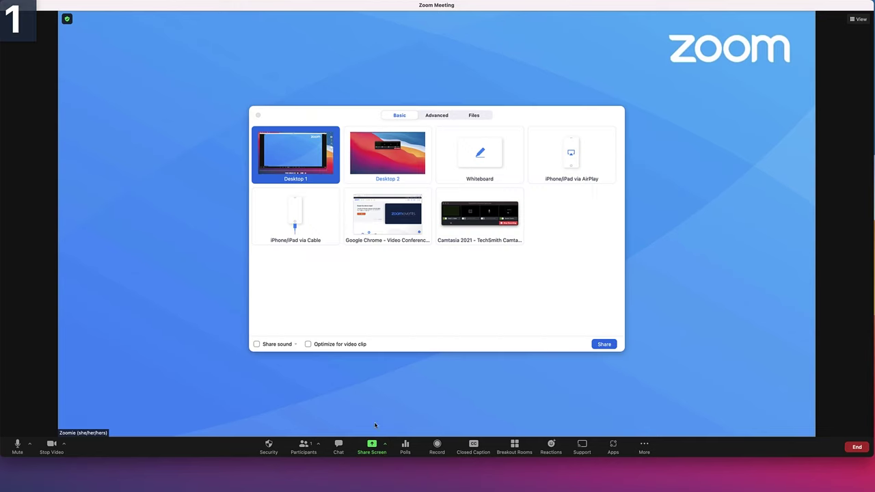
left_click(389, 236)
left_click(604, 344)
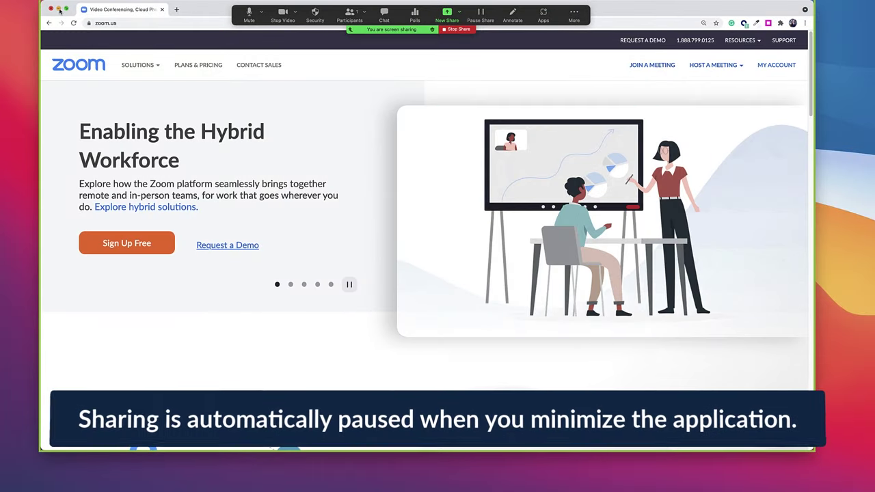
left_click(58, 9)
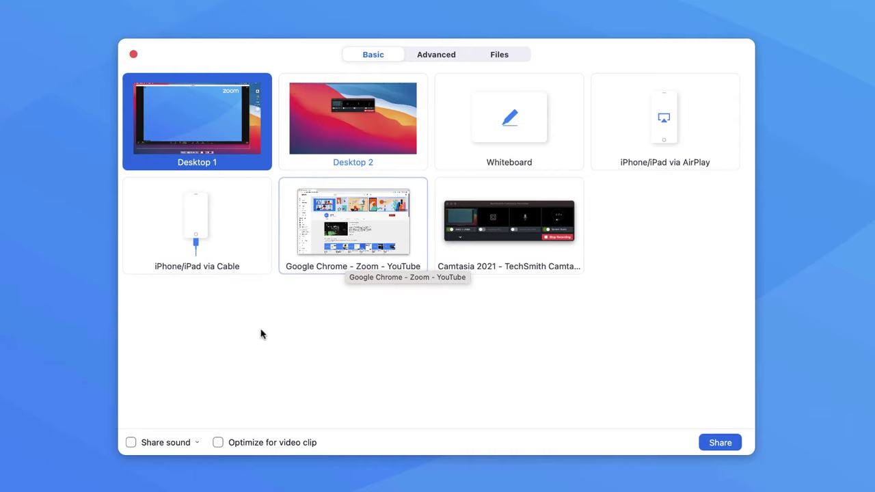
- Share Desktop 1 with Share sound and Optimize for video clip enabled
left_click(218, 444)
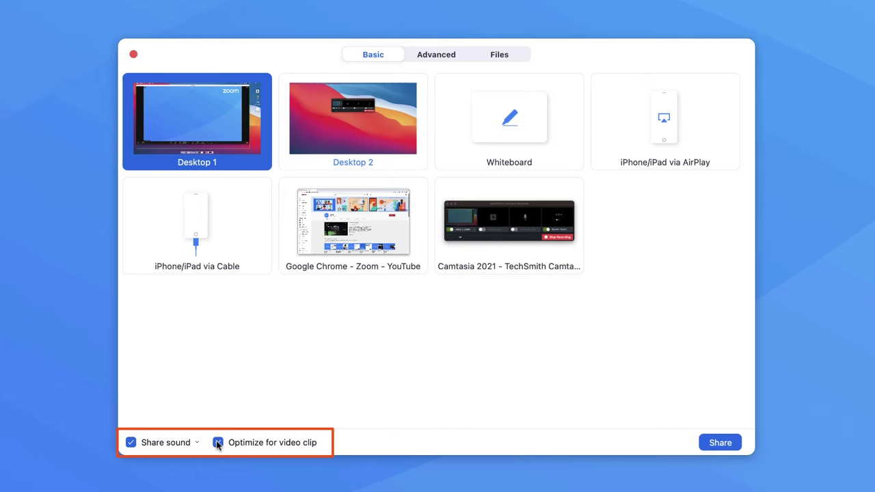
left_click(721, 442)
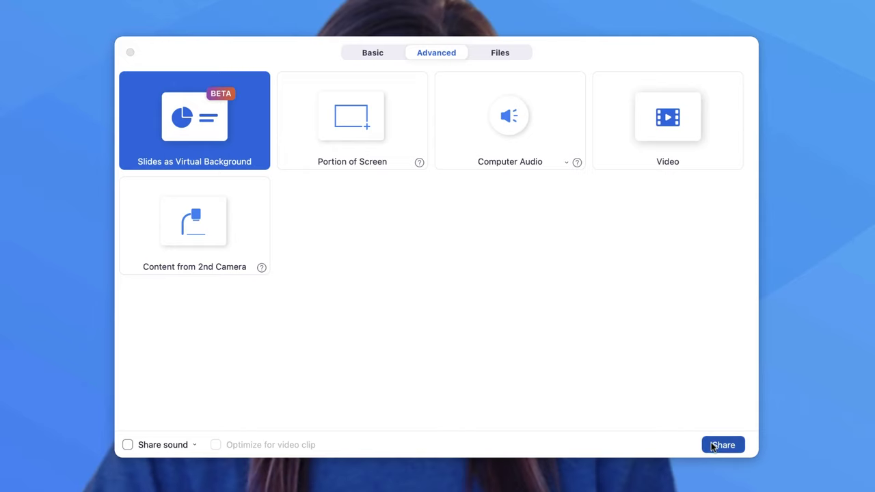
- Share Zoom Learning Center.pptx using Slides as Virtual Background
left_click(712, 447)
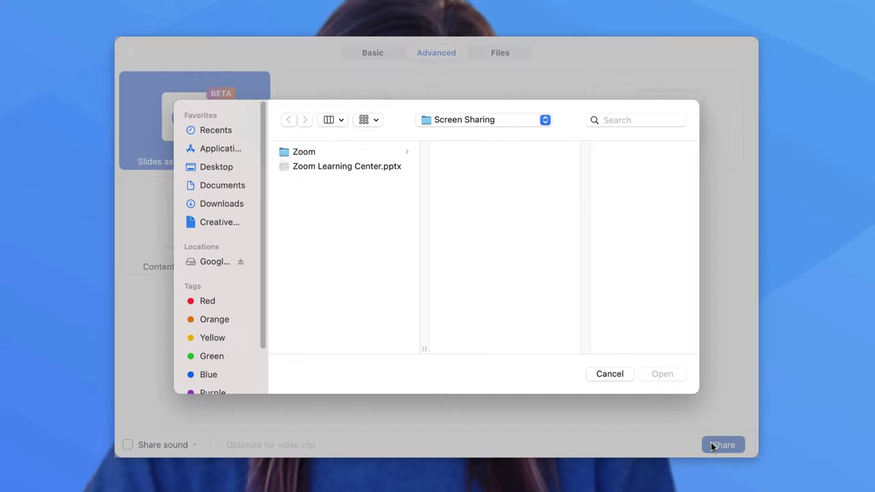
left_click(352, 168)
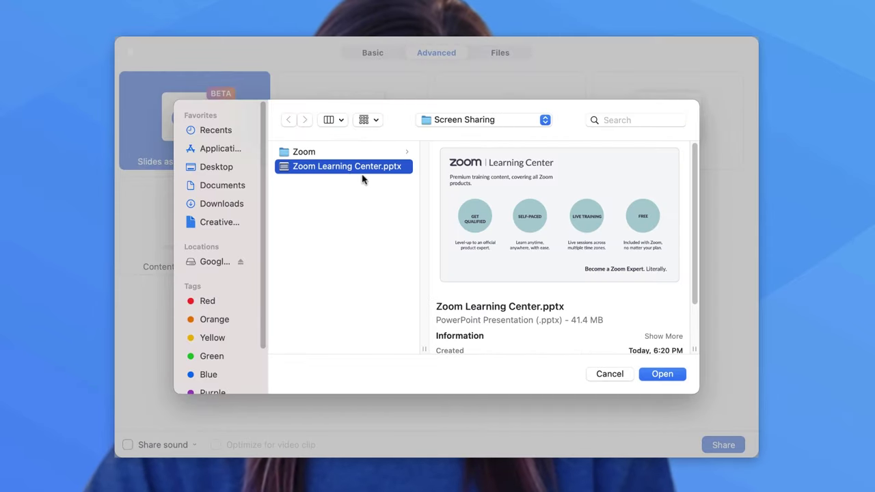
left_click(663, 374)
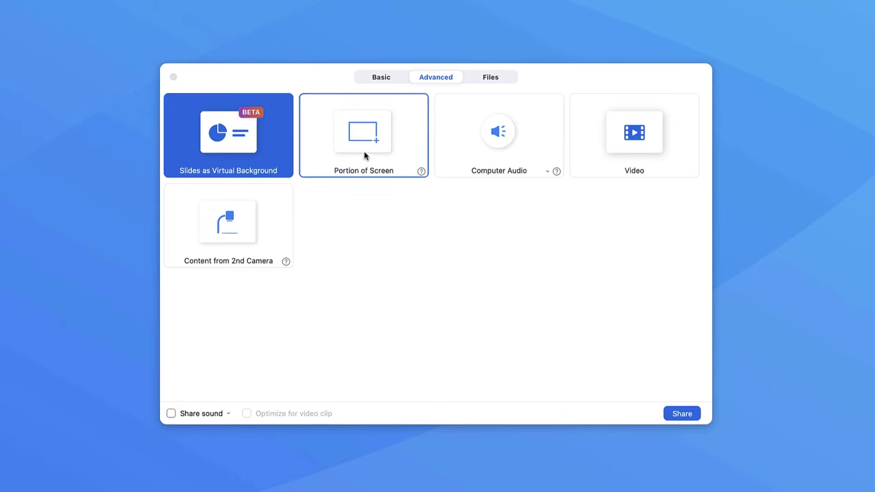
- Share a Portion of Screen and adjust the upper-right corner of the sharing frame around the slide's FREE column
left_click(364, 150)
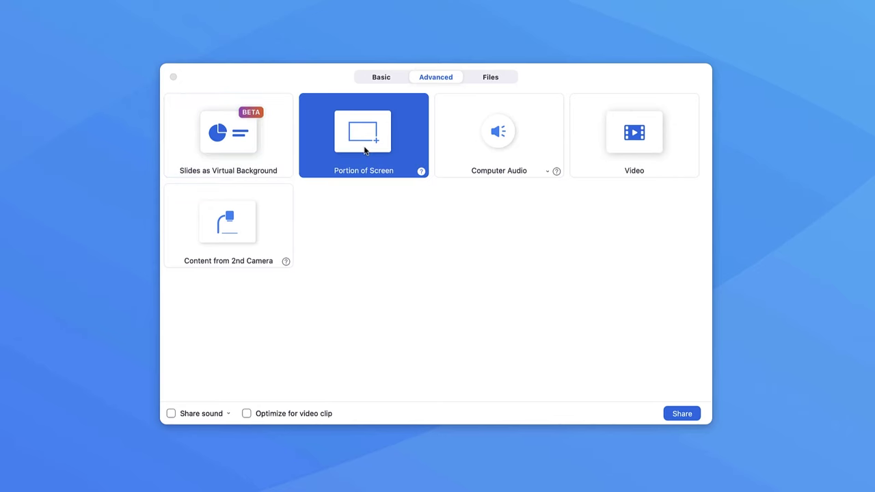
left_click(681, 414)
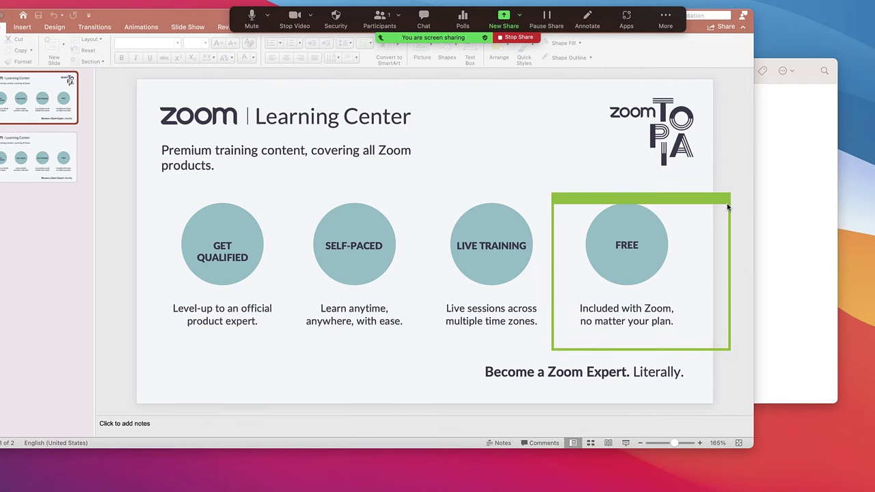
left_click_drag(728, 207, 715, 189)
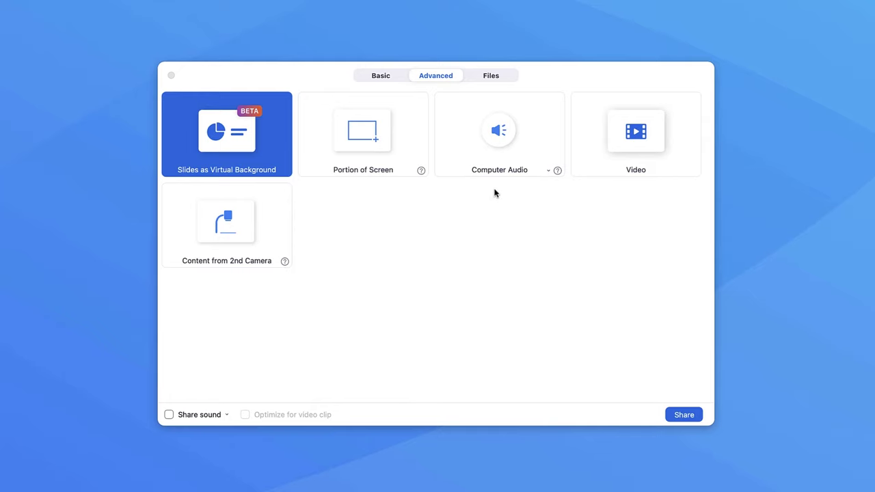
- Share only the Computer Audio with the meeting
left_click(502, 161)
left_click(692, 411)
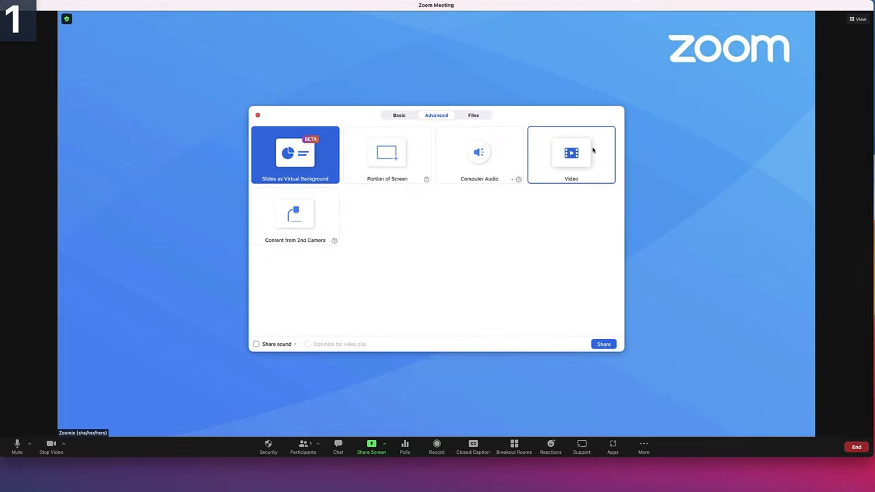
- Share the video file Zoomtopia.mp4 from the Desktop folder using the advanced Video option
left_click(584, 152)
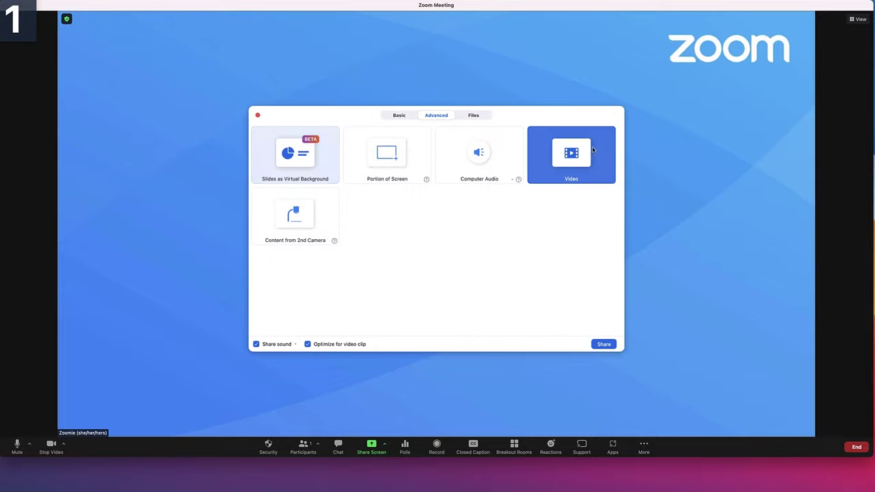
left_click(600, 344)
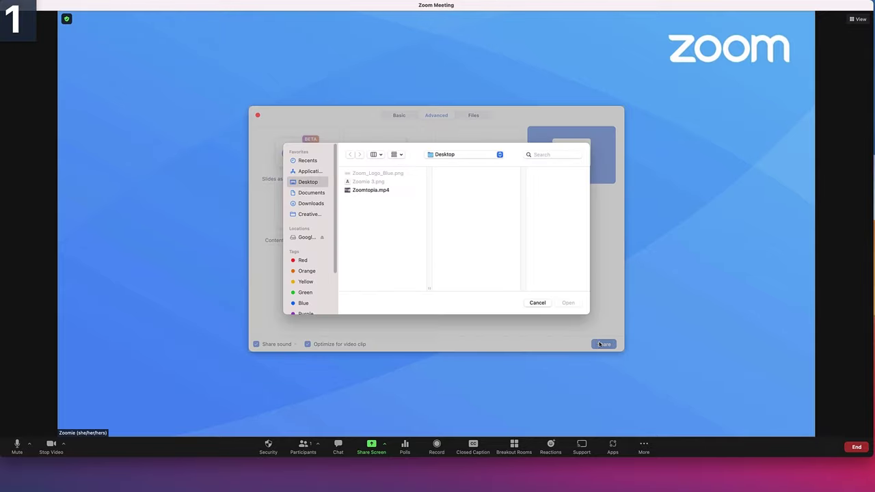
left_click(370, 191)
left_click(568, 303)
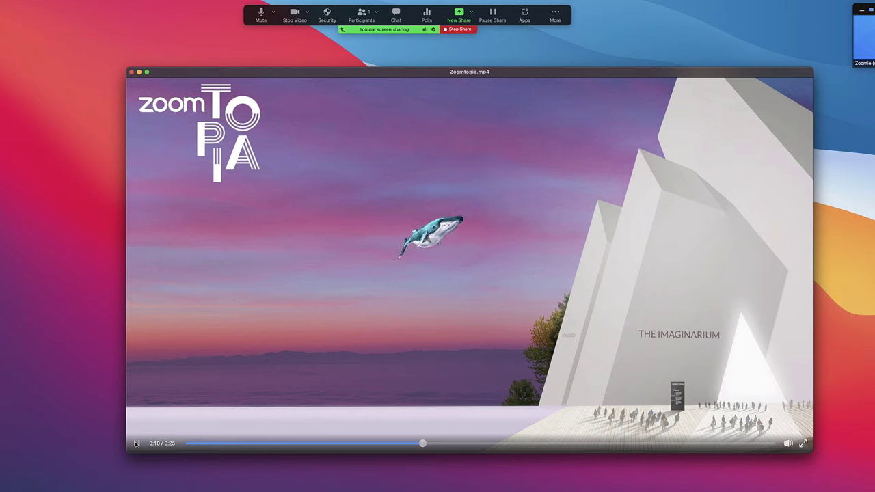
- Share Content from 2nd Camera in the meeting
left_click(289, 231)
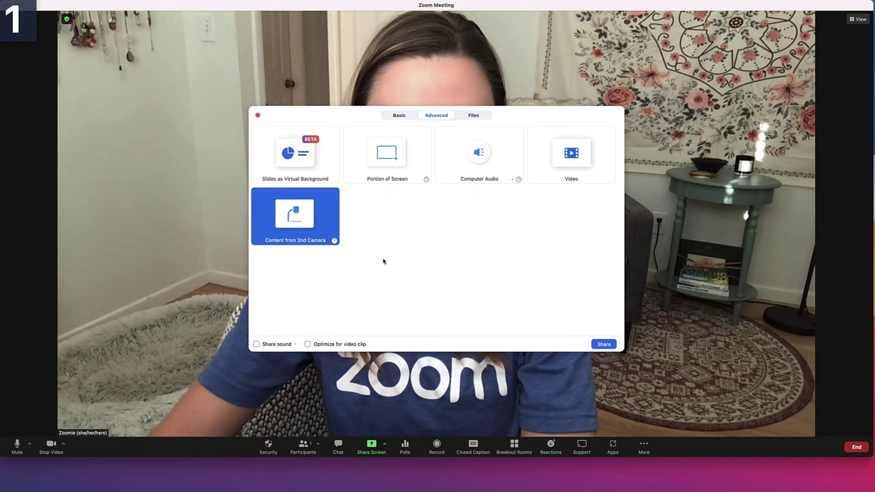
left_click(604, 344)
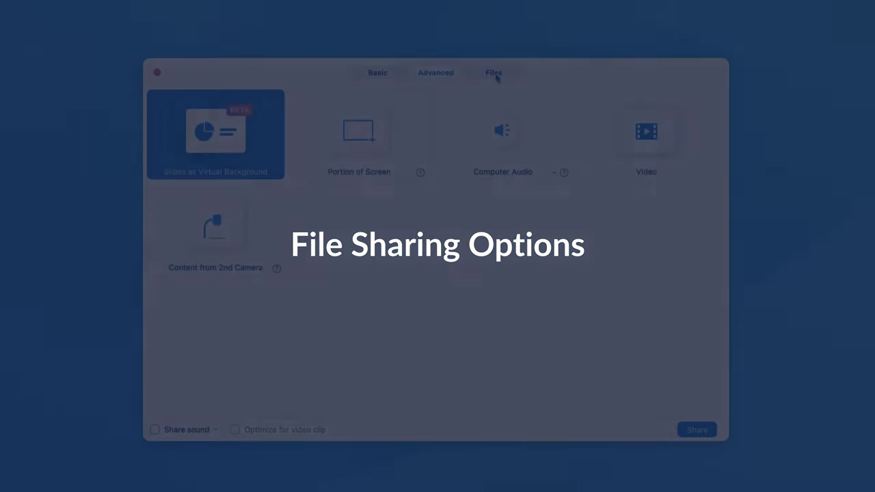
- Choose Google Drive as the file sharing source and connect it to Zoom
left_click(495, 73)
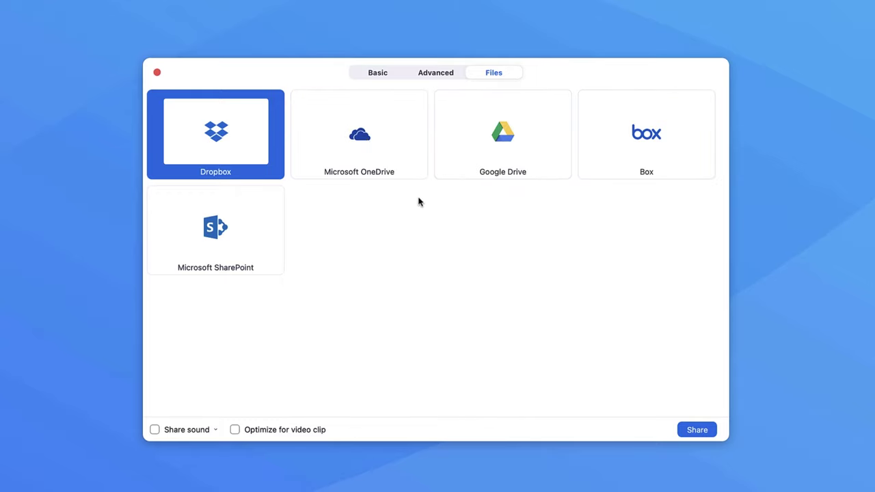
left_click(497, 164)
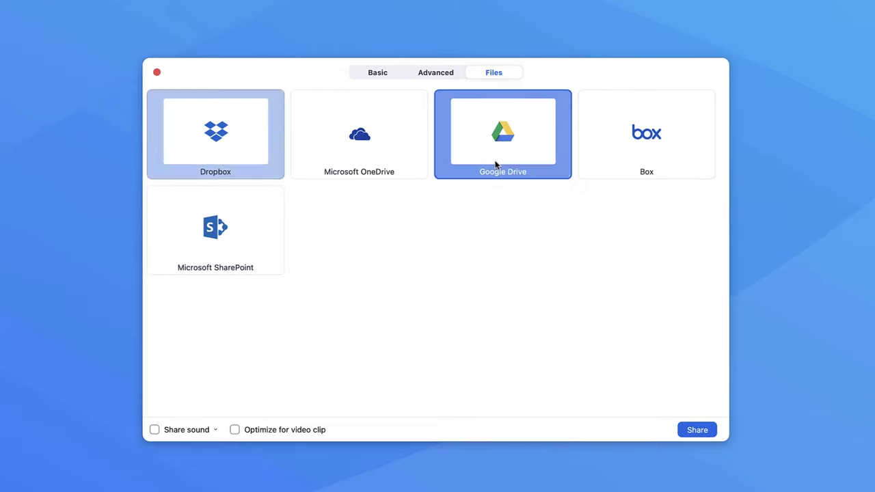
left_click(698, 430)
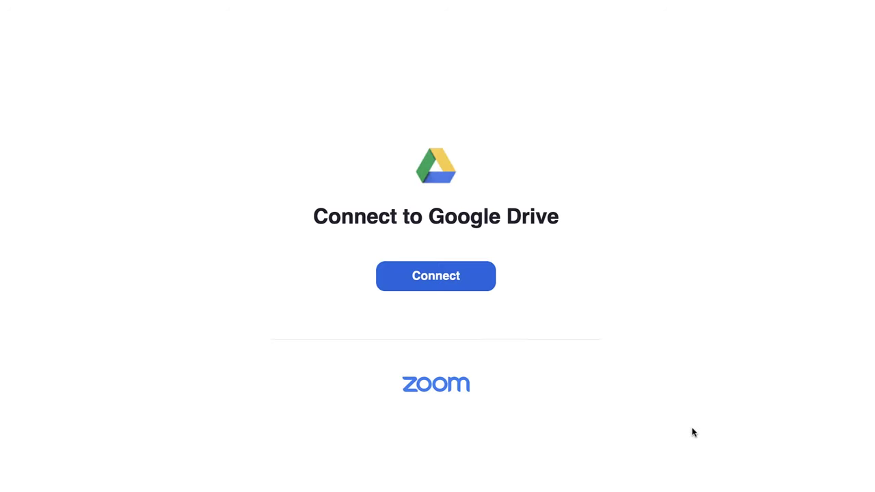
left_click(463, 277)
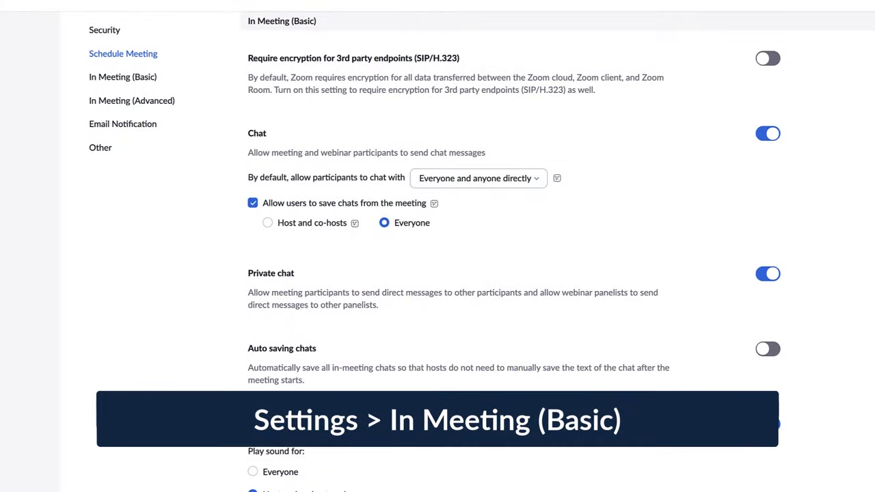
- Try to turn off Screen sharing in the In Meeting (Basic) settings, then cancel the change
scroll(377, 107, "down", 8)
scroll(514, 252, "down", 15)
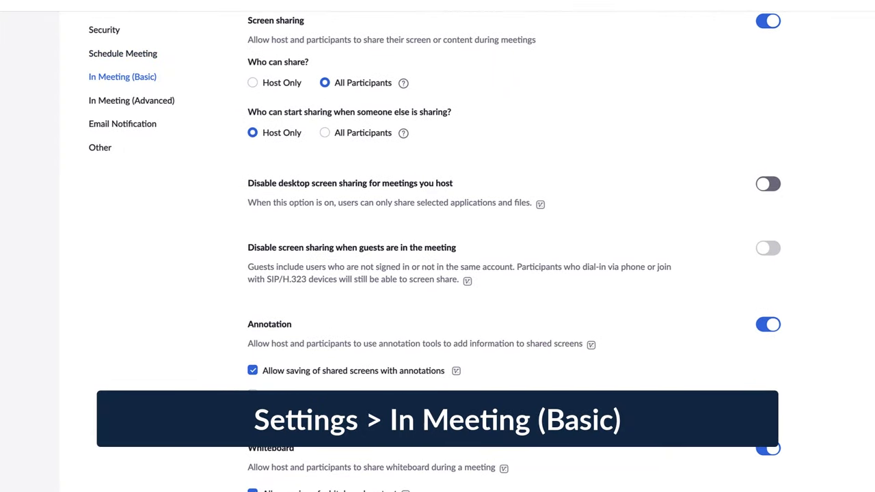
left_click(769, 21)
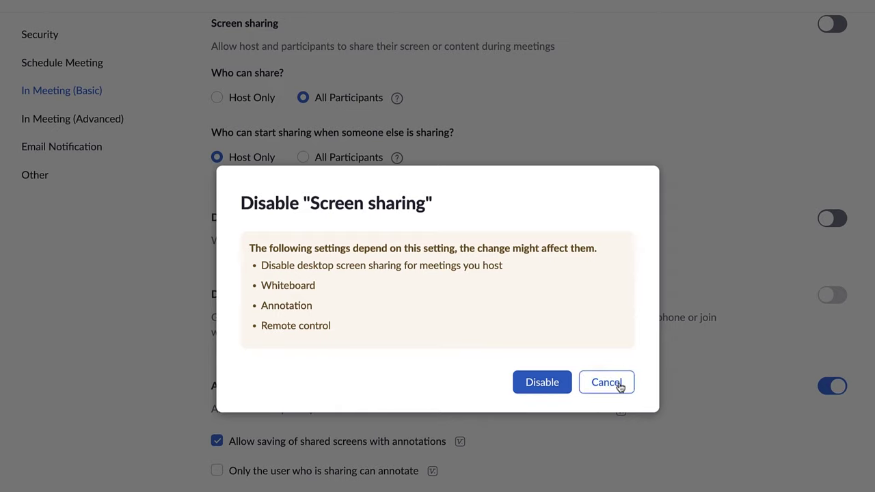
left_click(612, 376)
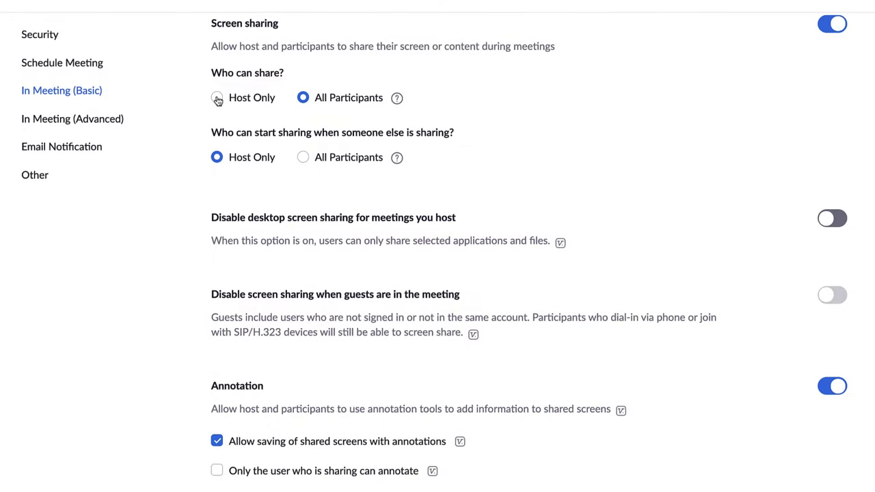
- Allow All Participants to share and to start sharing when someone else is sharing, and save the screen sharing settings
left_click(217, 99)
left_click(303, 98)
left_click_drag(203, 249, 565, 256)
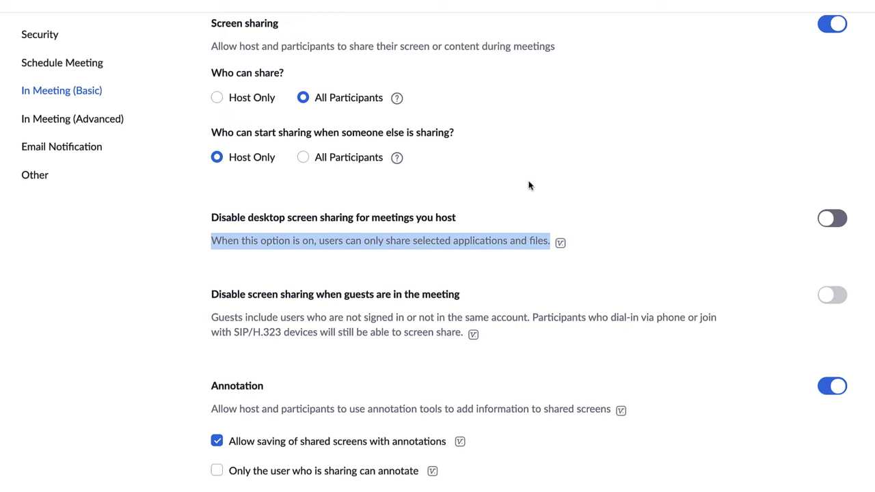
left_click(305, 158)
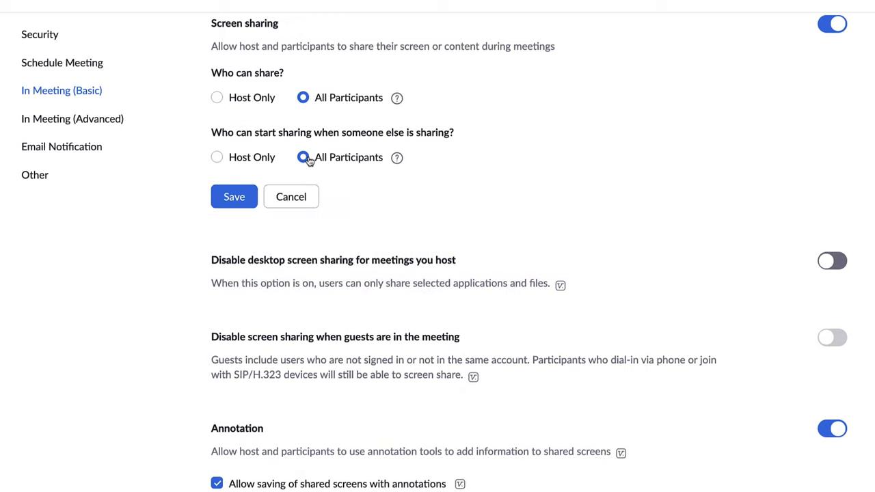
left_click(250, 195)
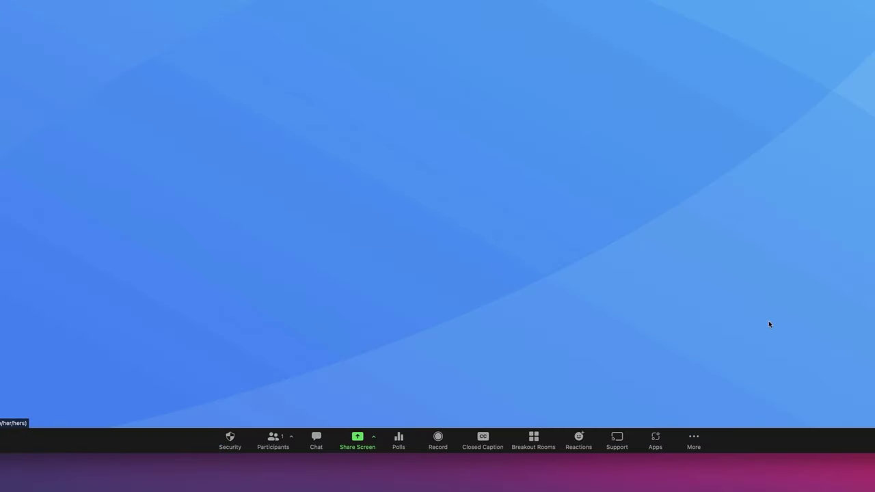
- In the meeting's Advanced Sharing Options, set who can share to All Participants
left_click(374, 437)
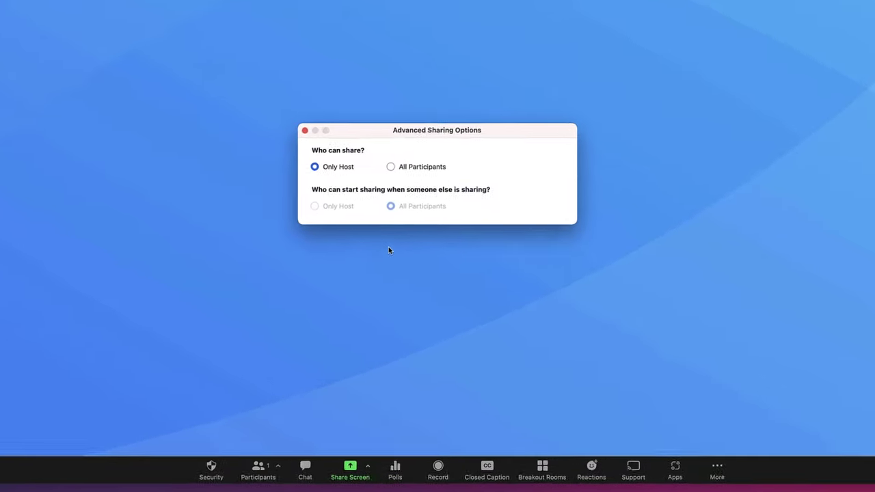
left_click(391, 167)
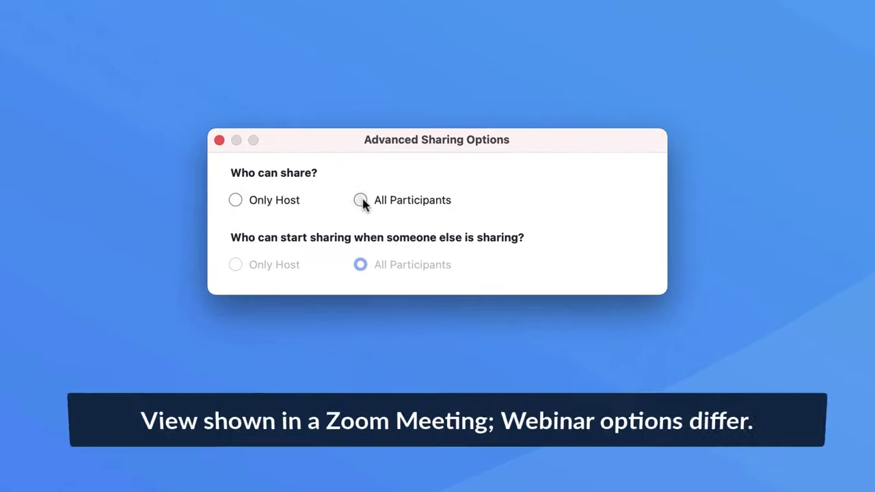